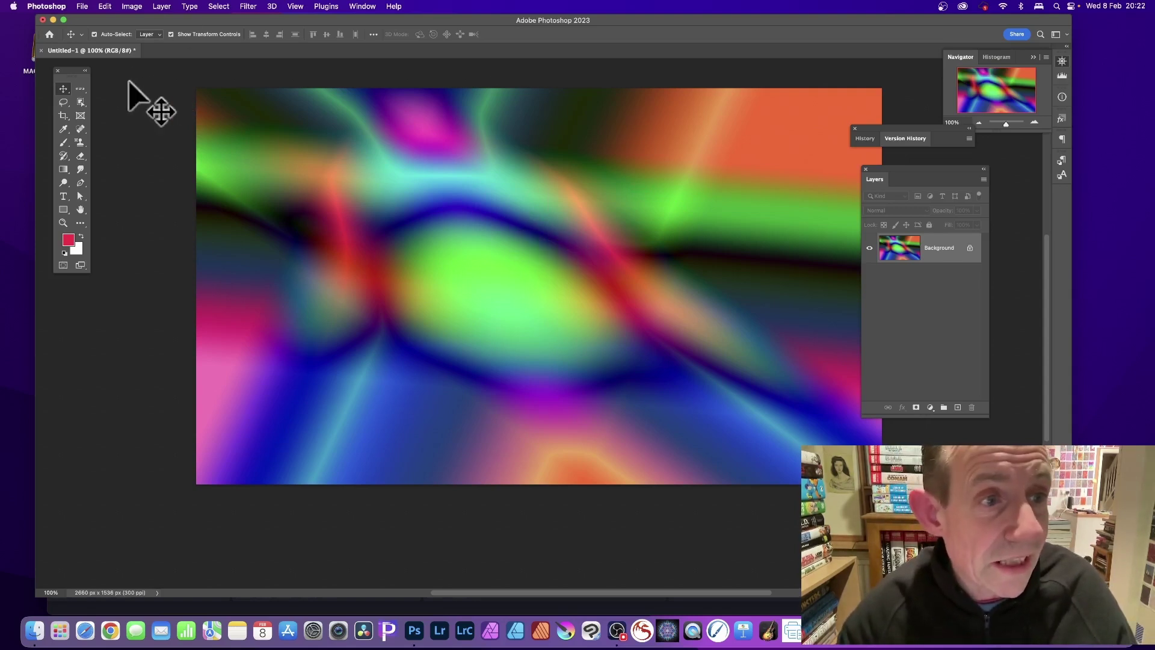
With the Single Row Marquee Tool, select seven one-pixel rows at different heights down the gradient.
right_click(82, 90)
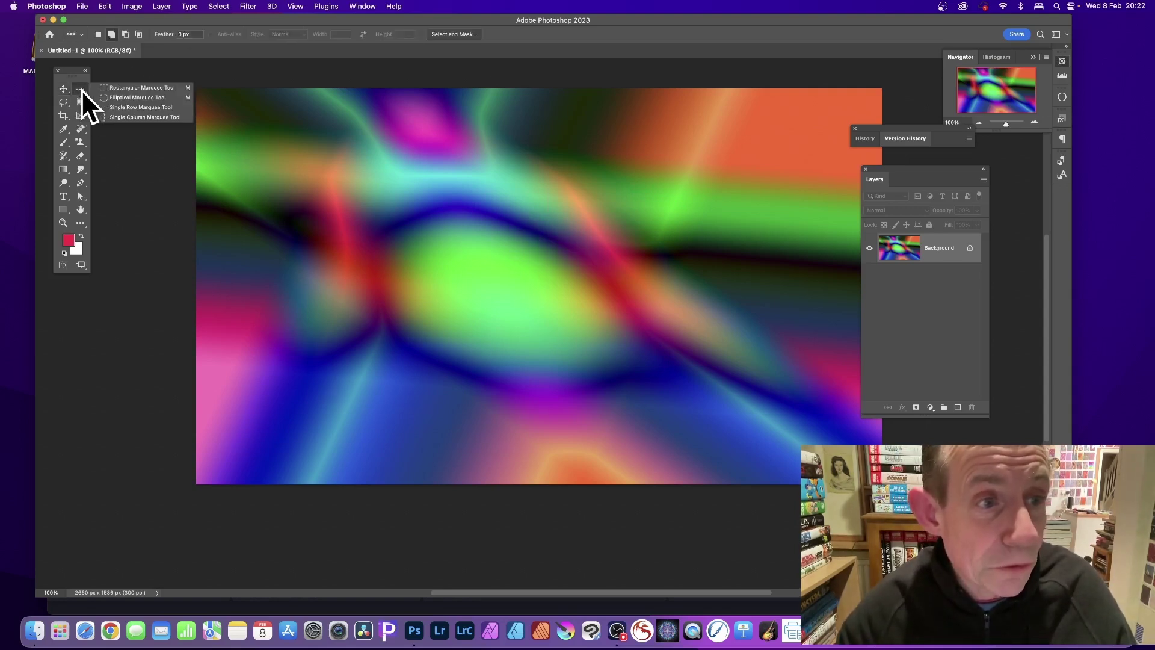
click(155, 108)
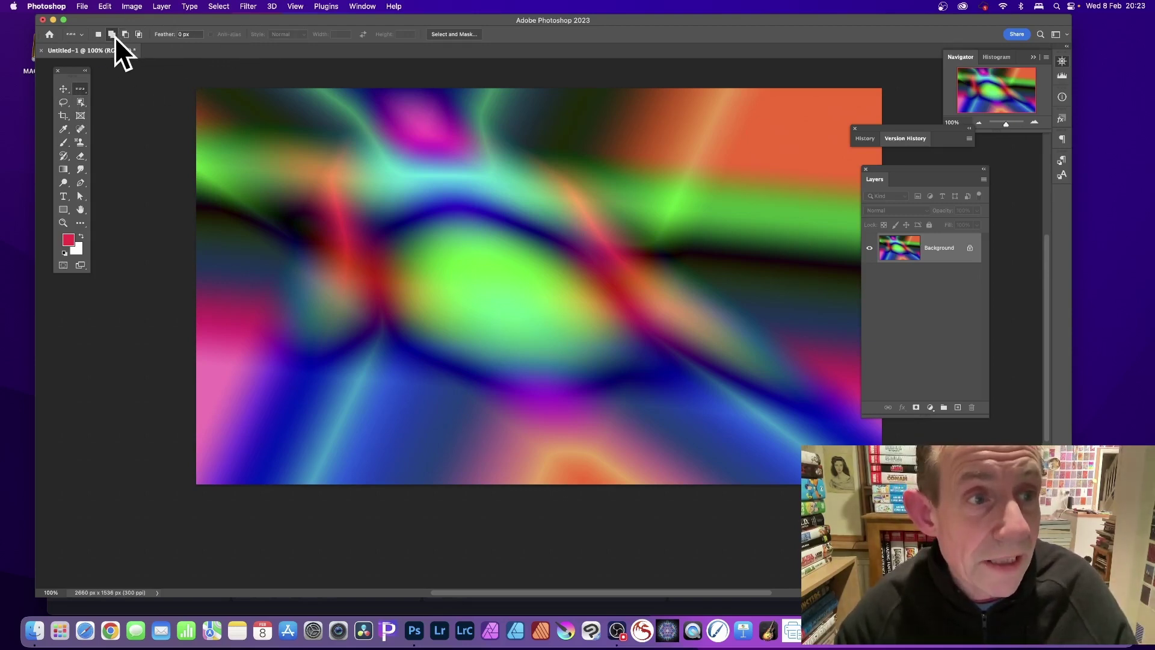
click(310, 183)
shift+click(335, 289)
shift+click(337, 325)
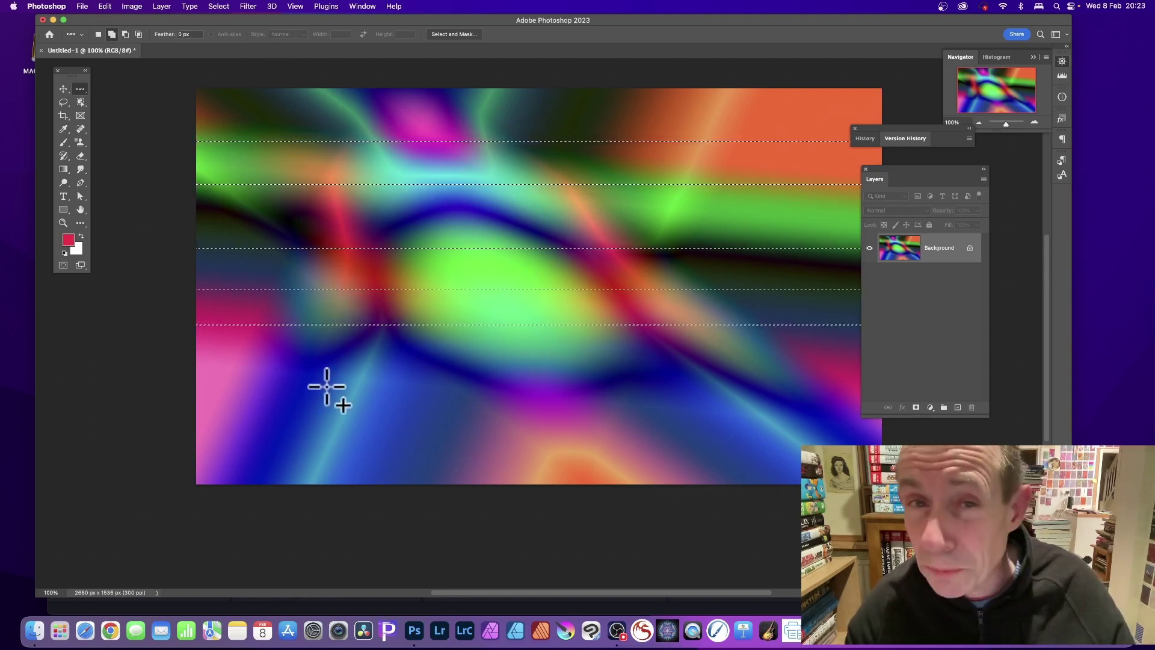
shift+click(323, 375)
shift+click(316, 407)
shift+click(312, 434)
shift+click(310, 463)
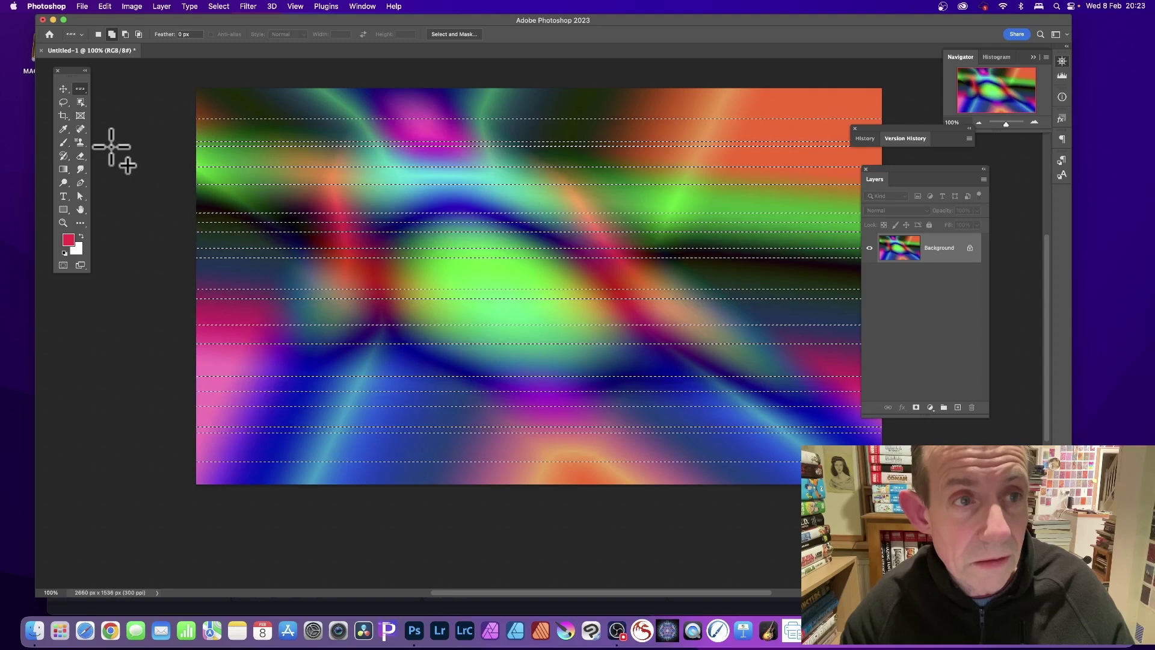
Expand the row selections by 20 pixels with Select > Modify > Expand.
click(220, 6)
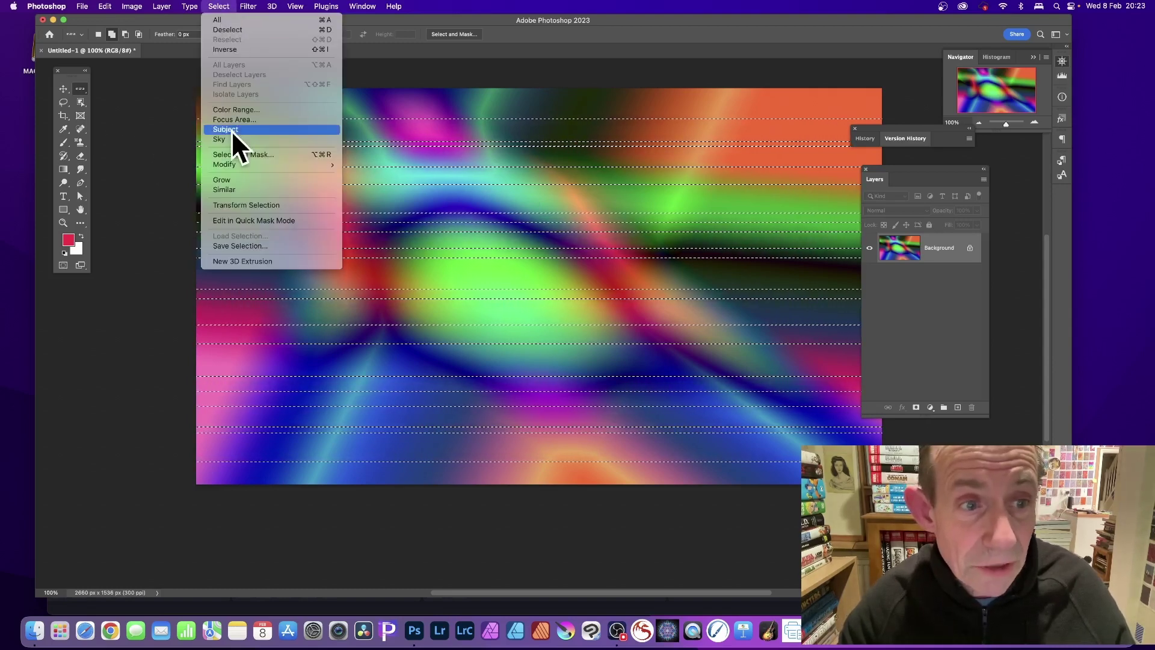
mouse_move(224, 164)
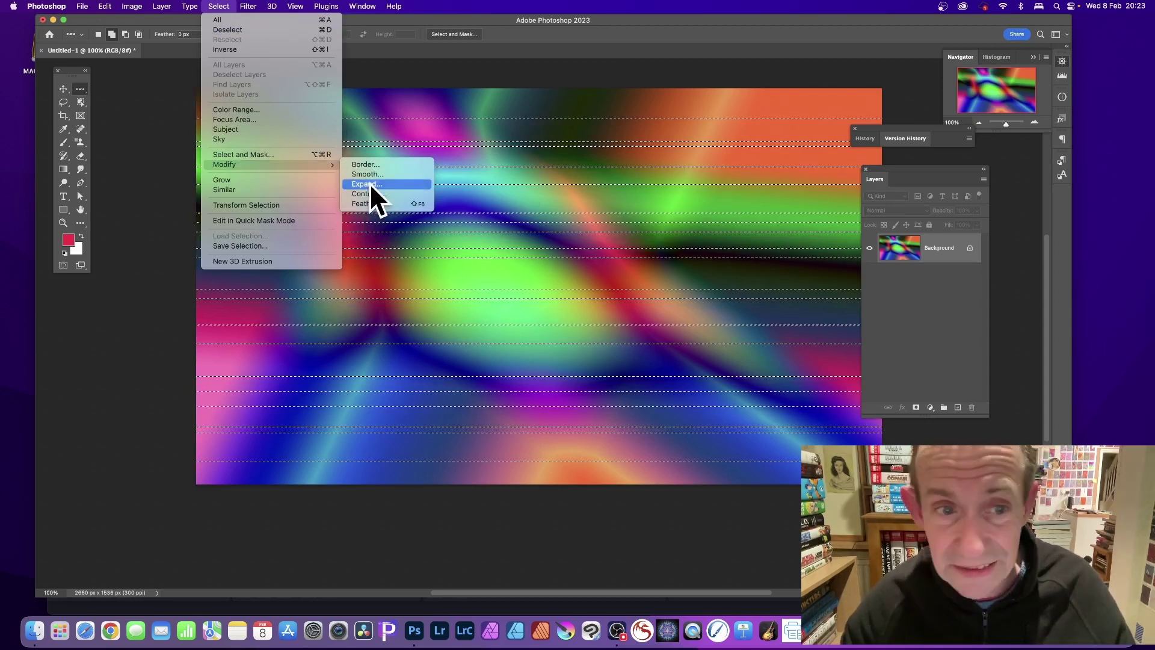
click(370, 183)
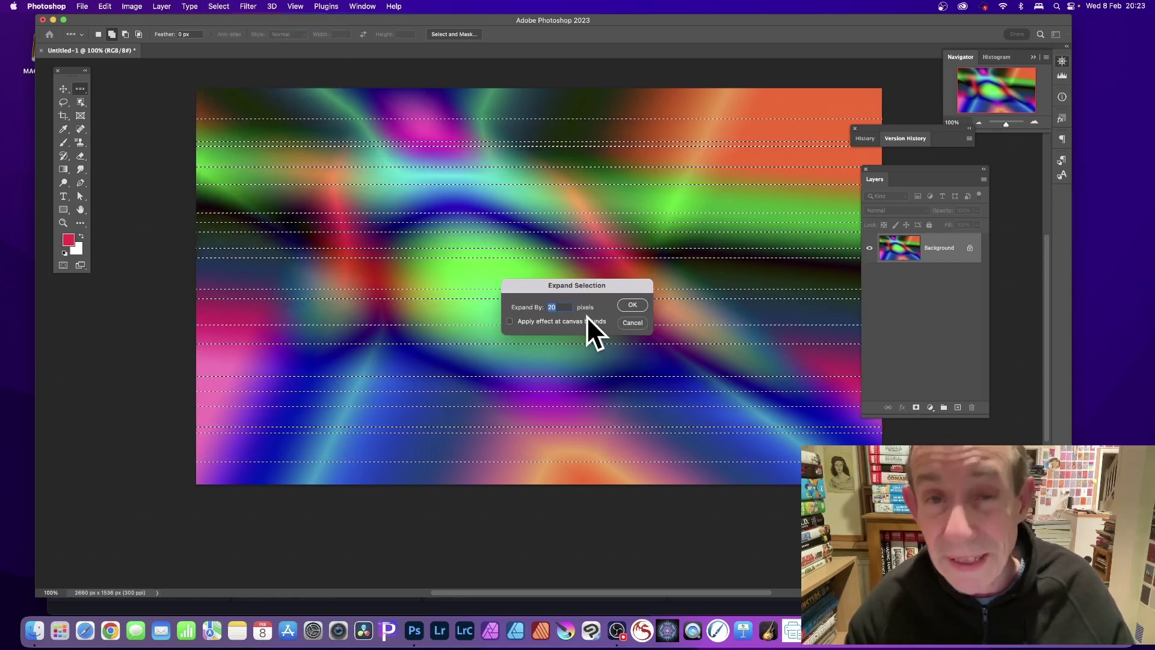
click(637, 304)
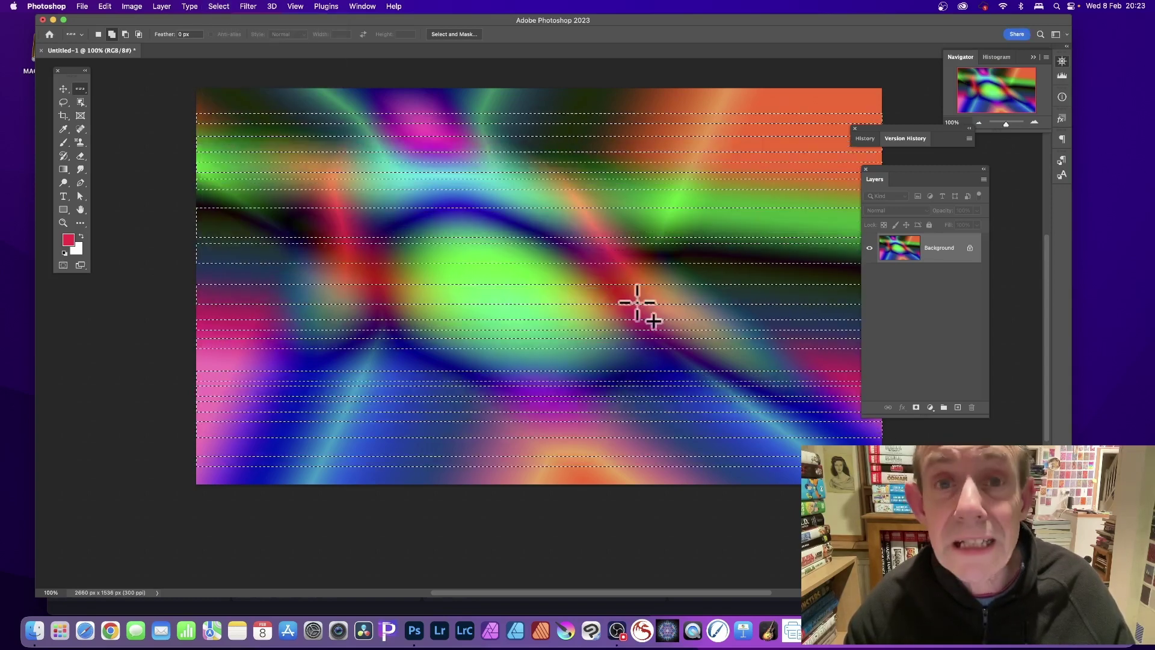
Apply a 10-pixel feather radius to the band selections with Select > Modify > Feather.
click(220, 7)
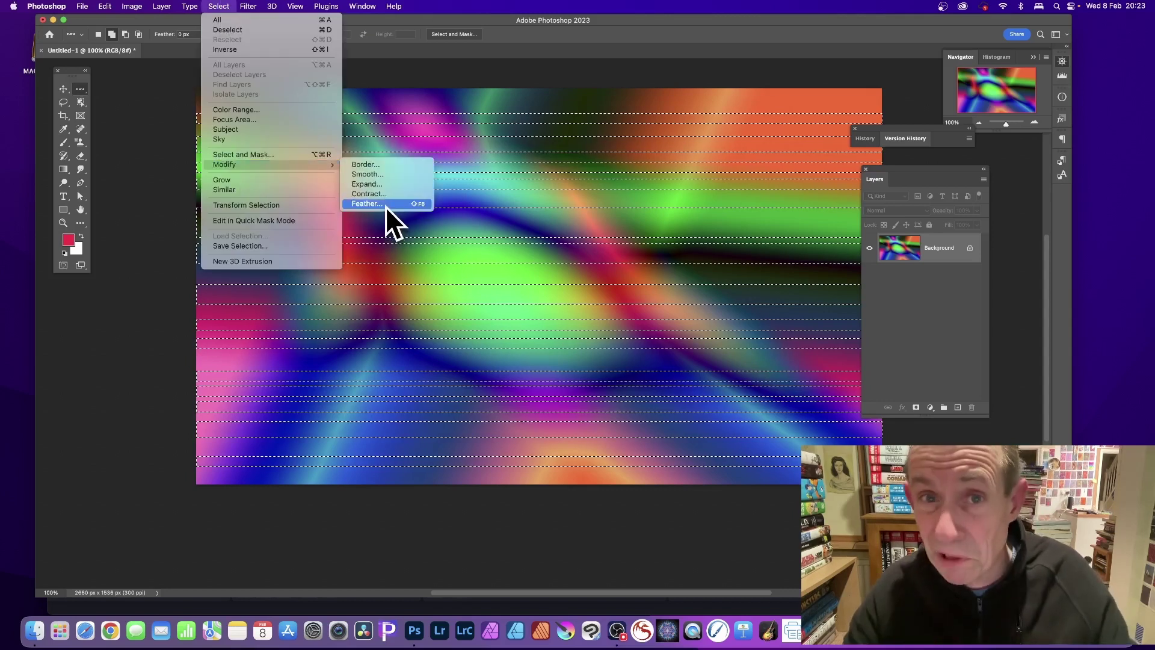
click(380, 204)
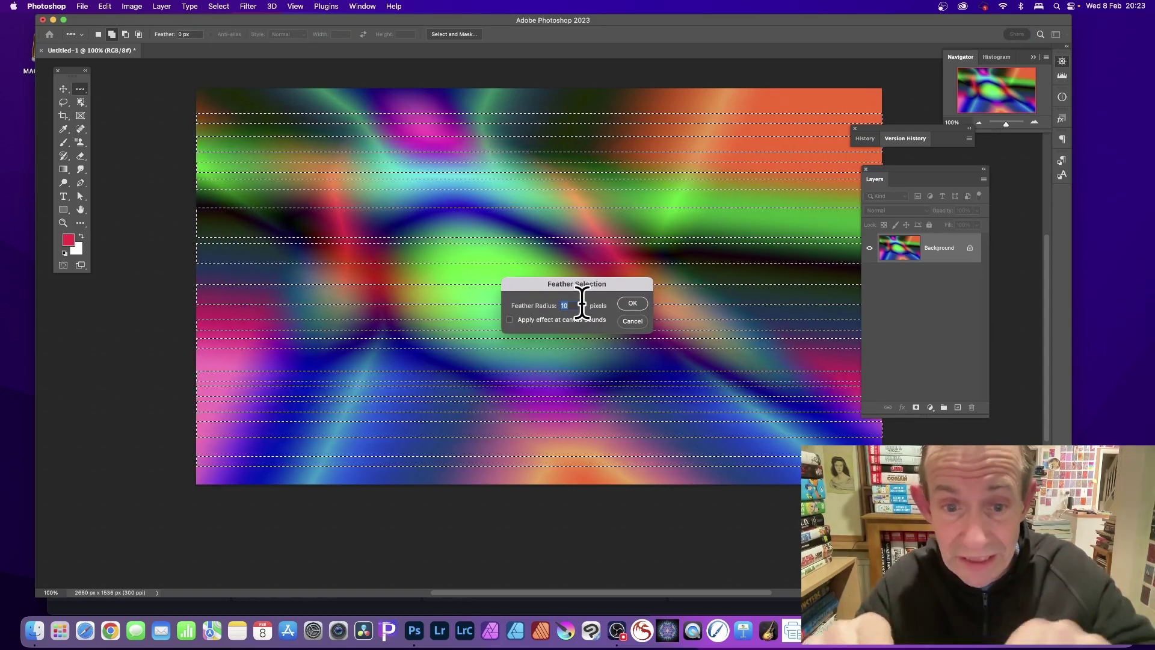
click(633, 303)
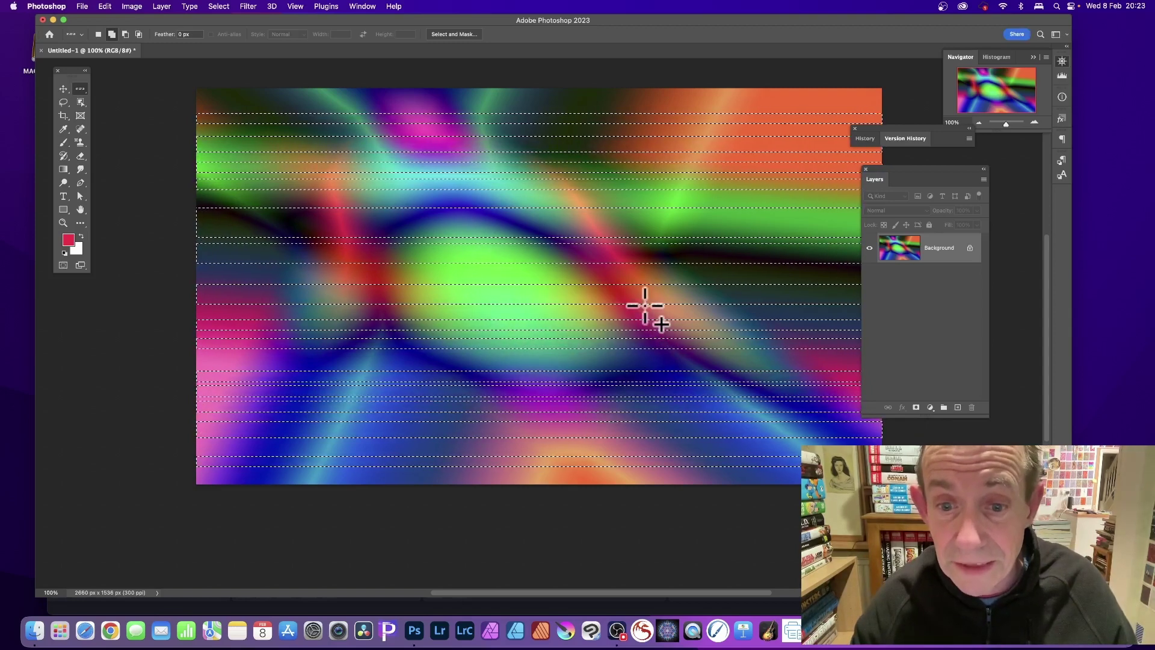
Copy the feathered bands, then deselect.
click(105, 7)
click(115, 81)
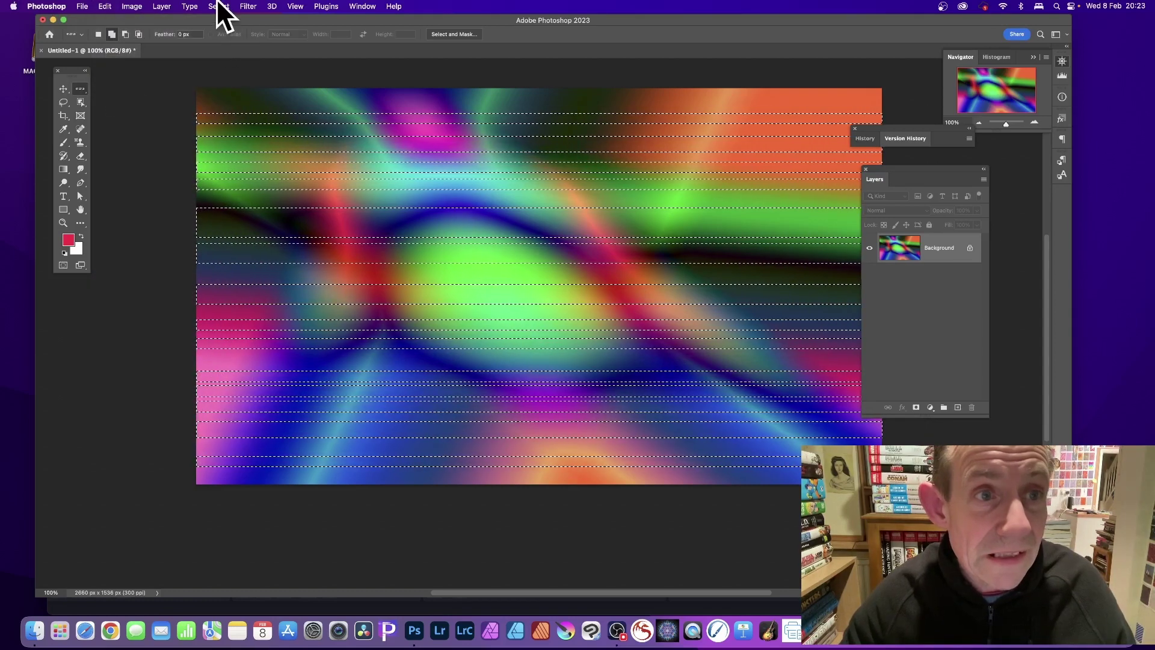
click(220, 7)
click(229, 30)
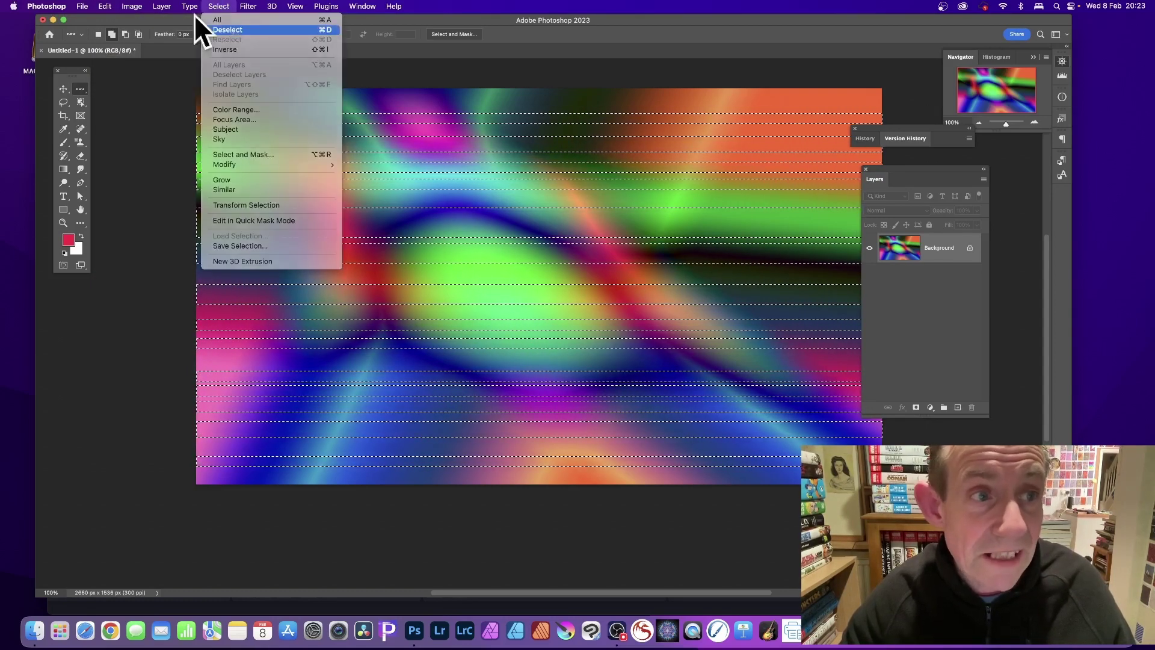
Paste the bands as Layer 1 and switch to the Move tool.
click(105, 7)
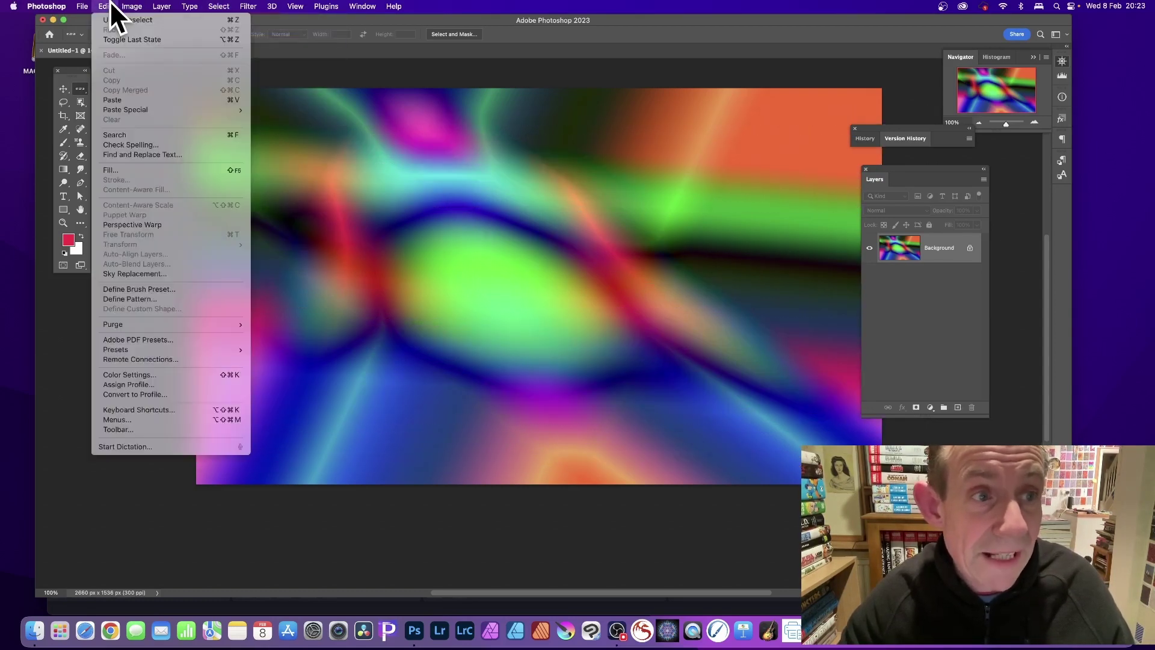
click(119, 101)
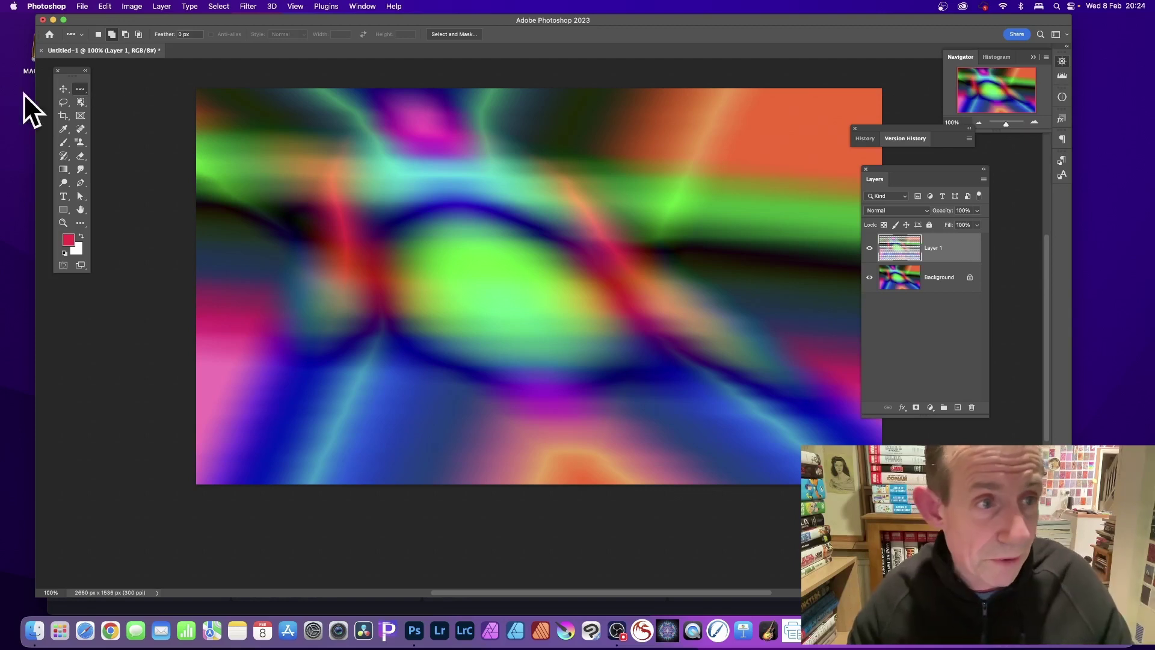
click(62, 89)
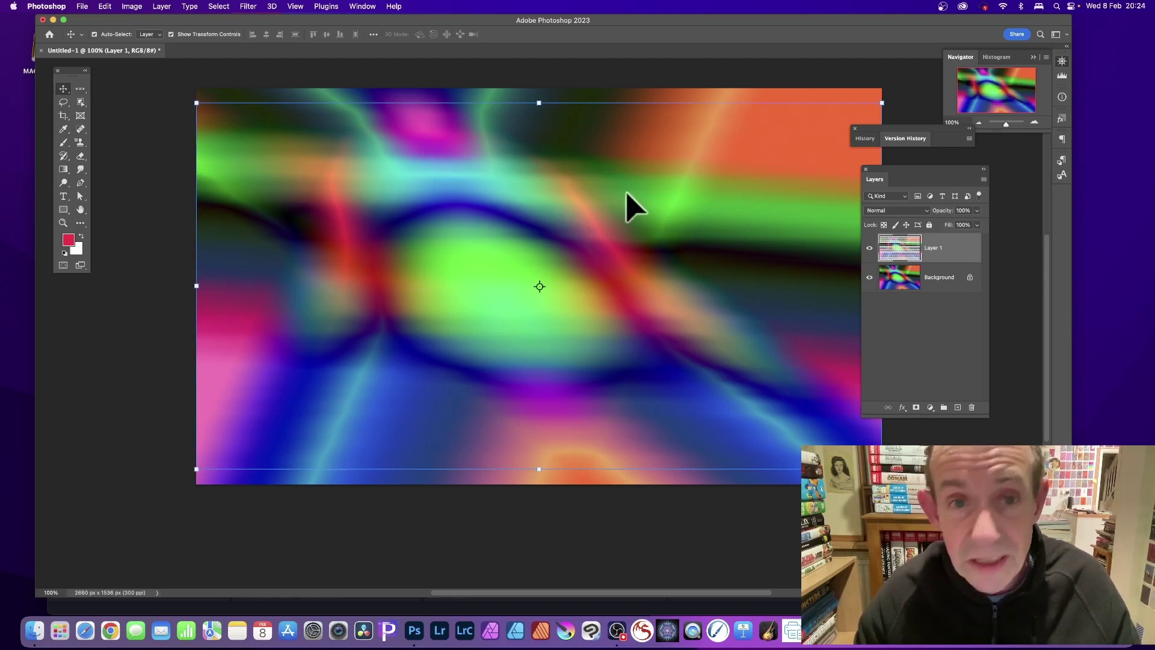
Shift Layer 1 up-left, widen it to about 124%, rotate it diagonally and commit.
drag(628, 202, 530, 140)
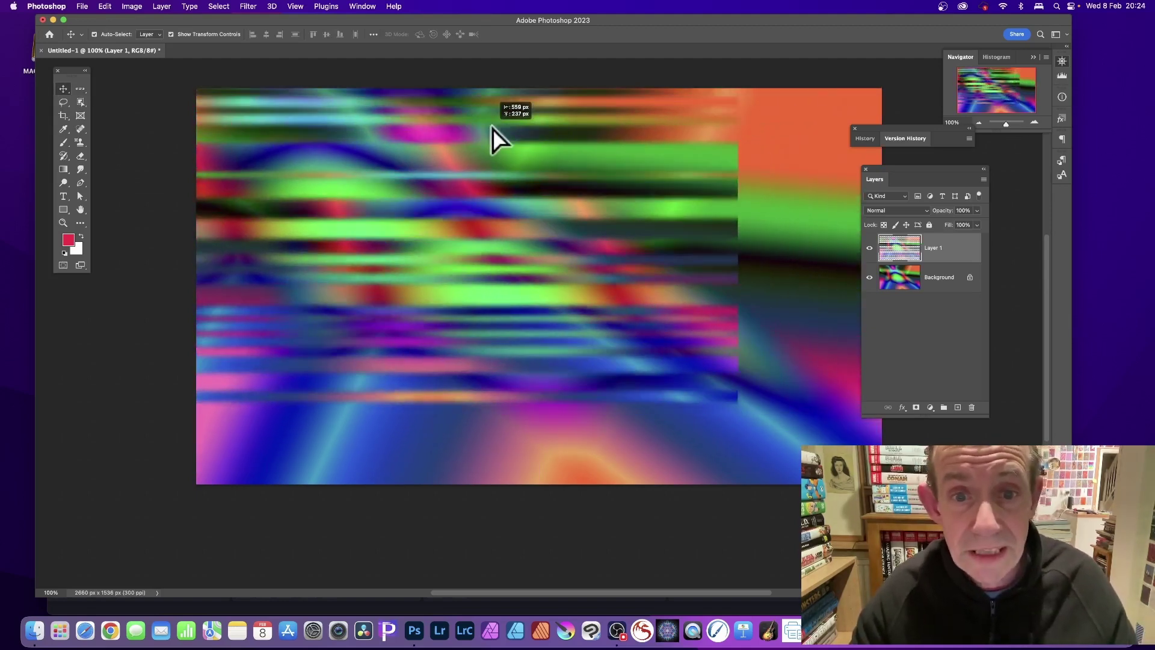
drag(530, 139, 411, 136)
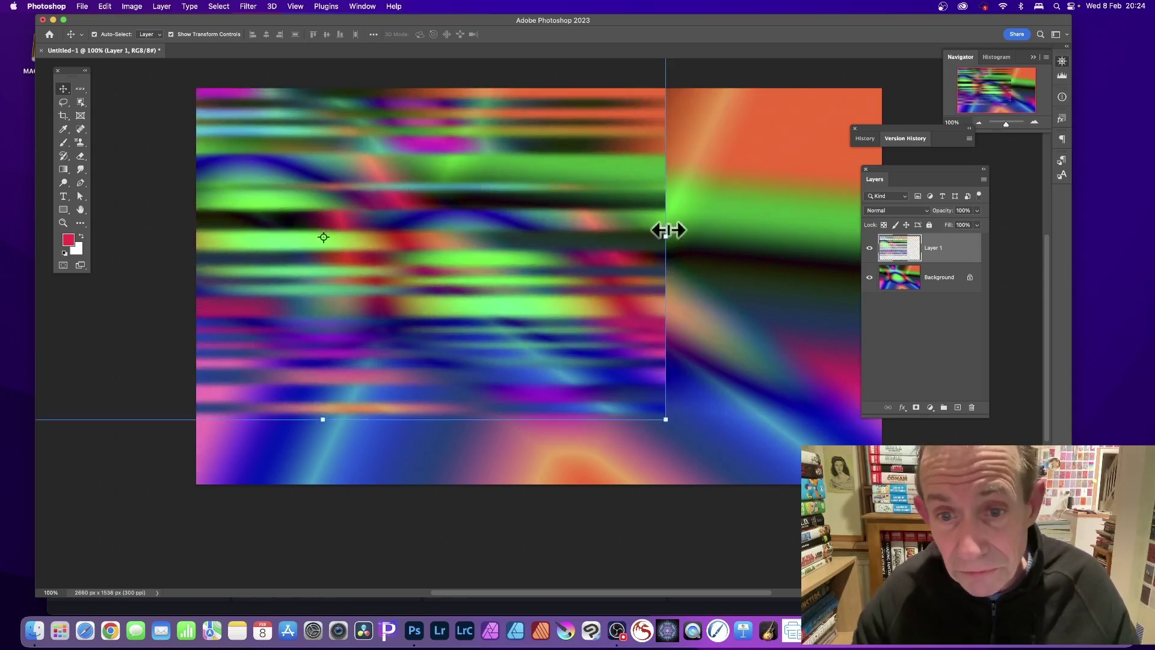
drag(667, 238, 834, 240)
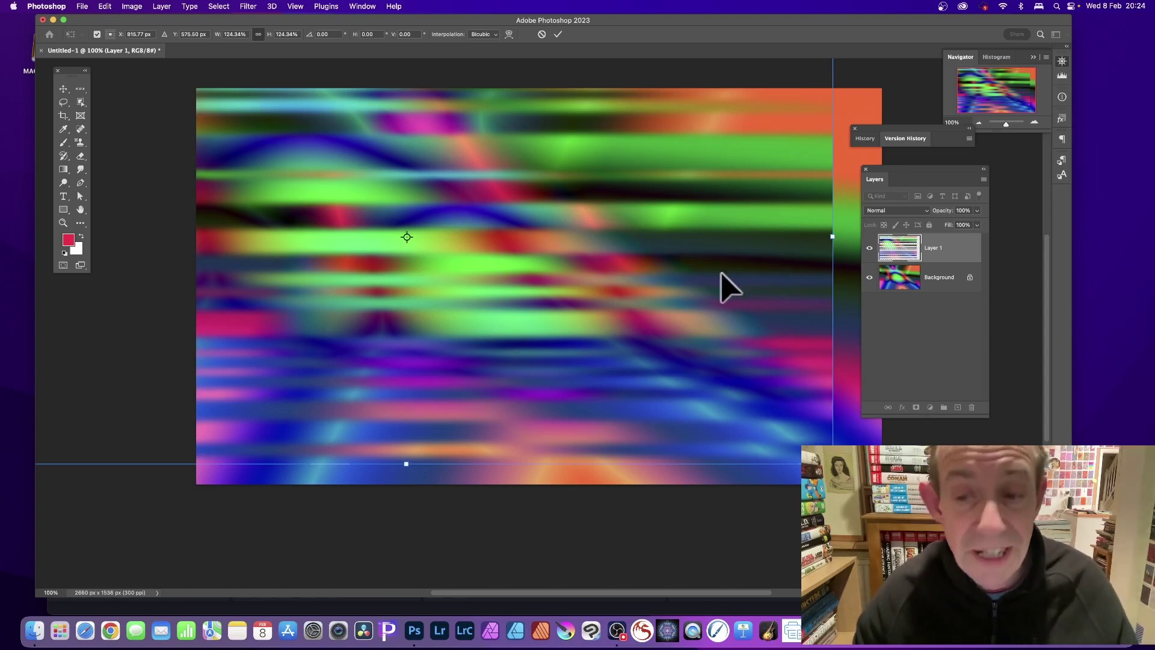
mouse_move(786, 488)
mouse_down()
mouse_move(781, 351)
mouse_move(740, 231)
mouse_up()
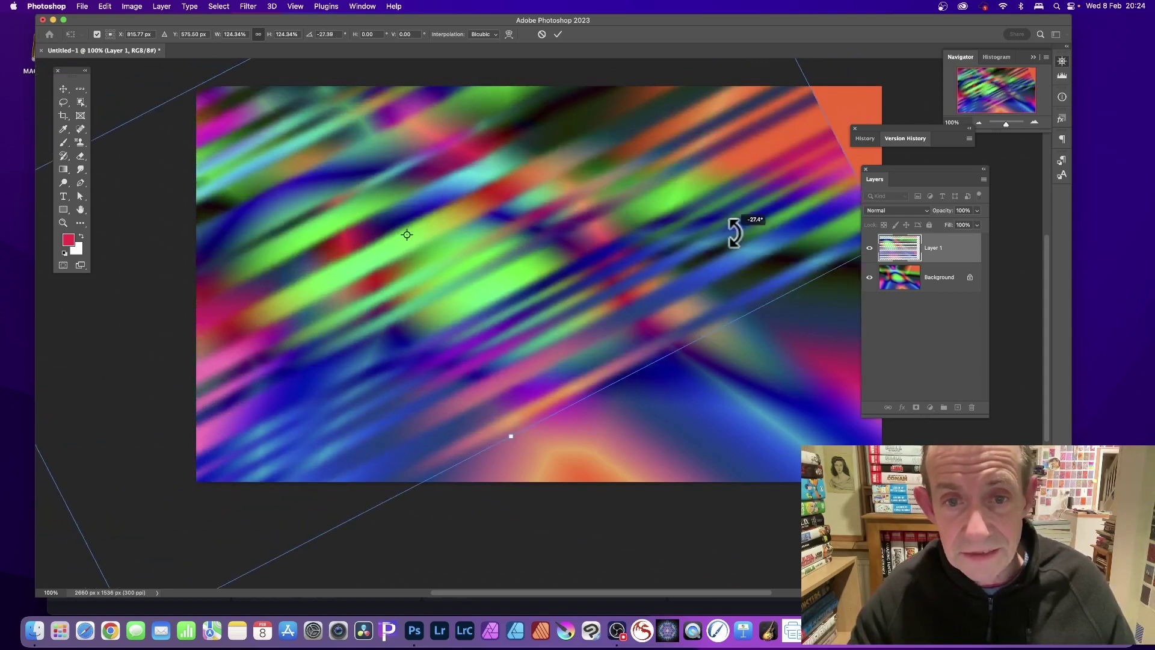
key(Return)
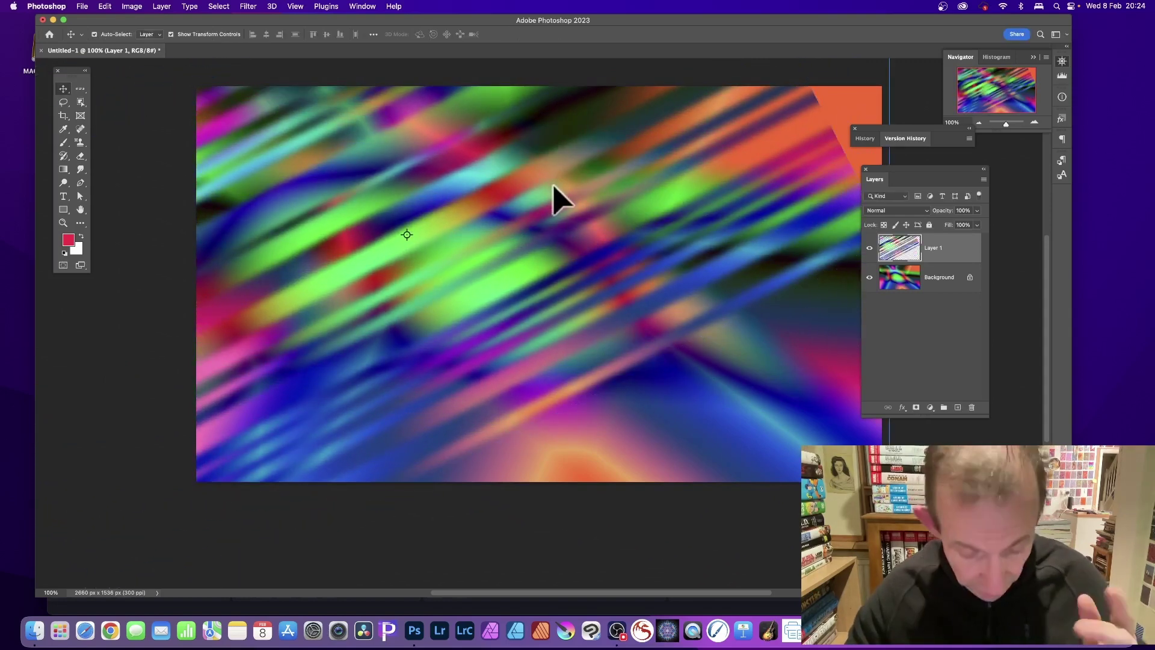
Option-drag Layer 1 into a copy, then resize and rotate the copy across the first strips.
mouse_move(552, 197)
mouse_down()
mouse_move(598, 255)
mouse_move(706, 226)
mouse_up()
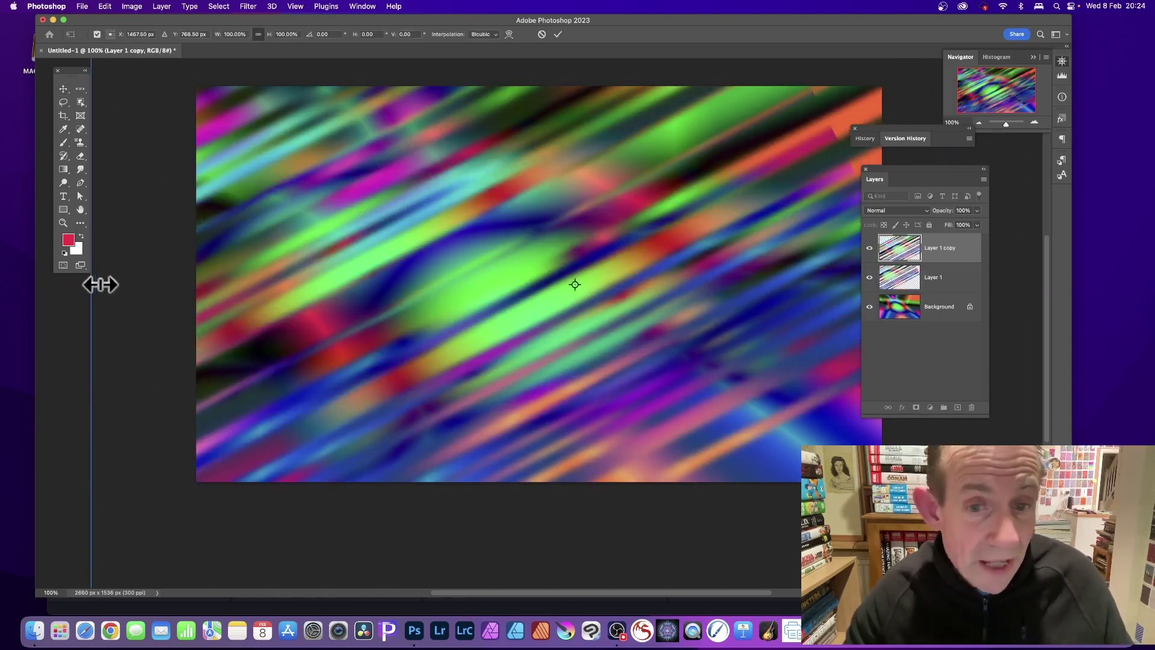
mouse_move(92, 283)
mouse_down()
mouse_move(331, 282)
mouse_move(583, 352)
mouse_up()
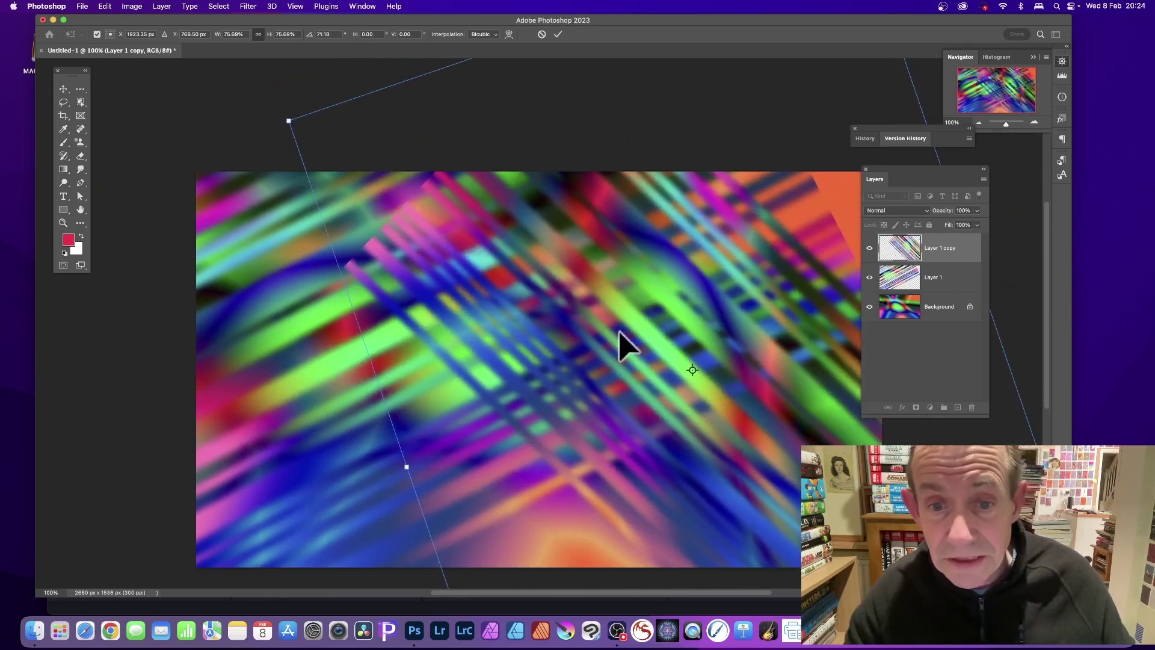
key(Return)
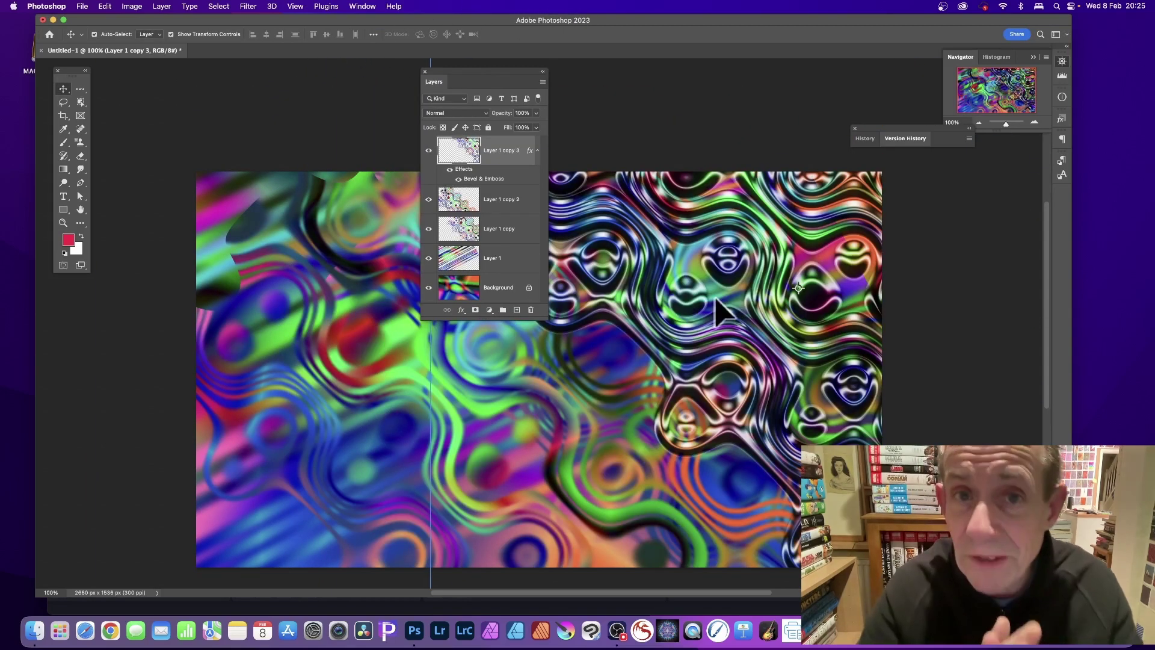